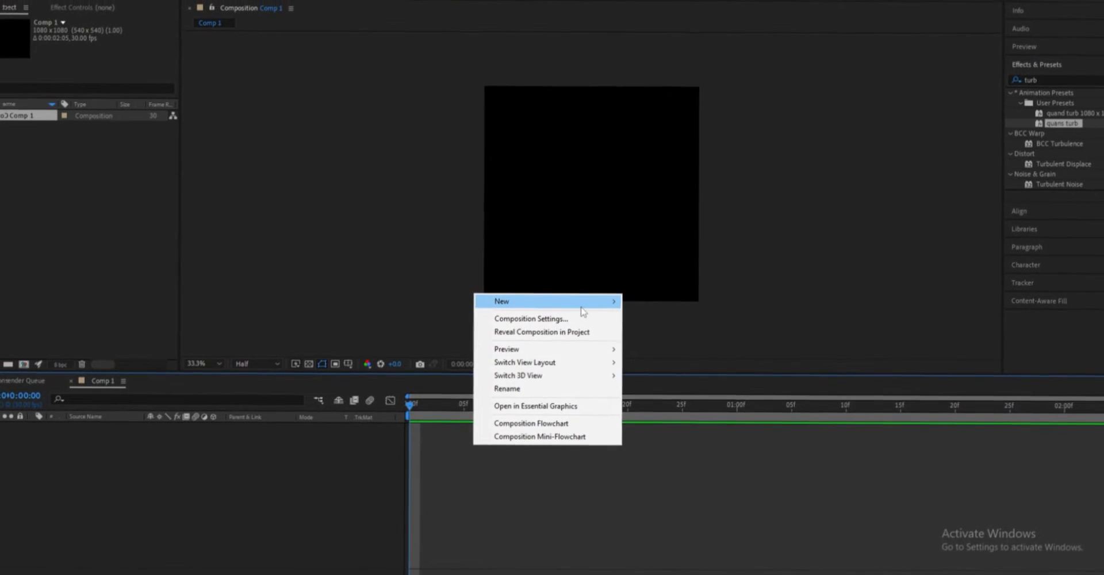
Step: Type 'hoser' as the text, colour its fill white, and play a quick preview
mouse_move(582, 304)
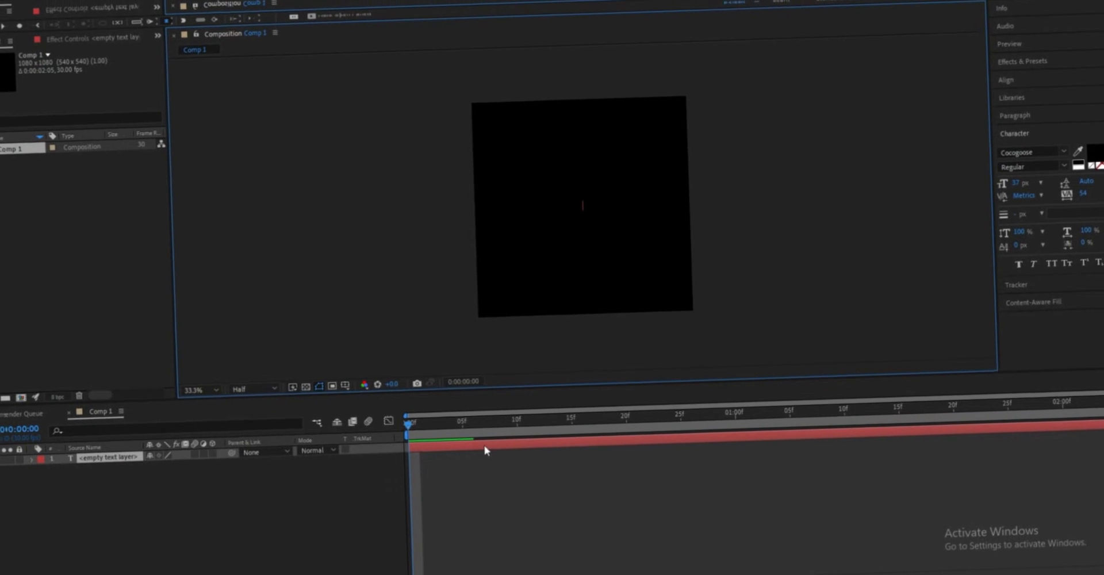
text(er)
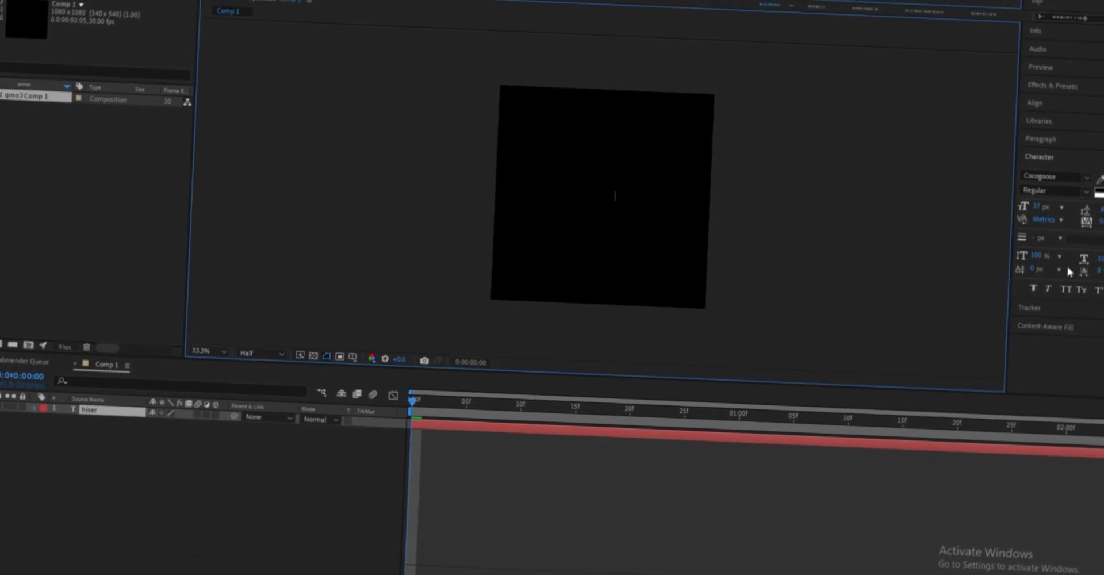
click(1092, 154)
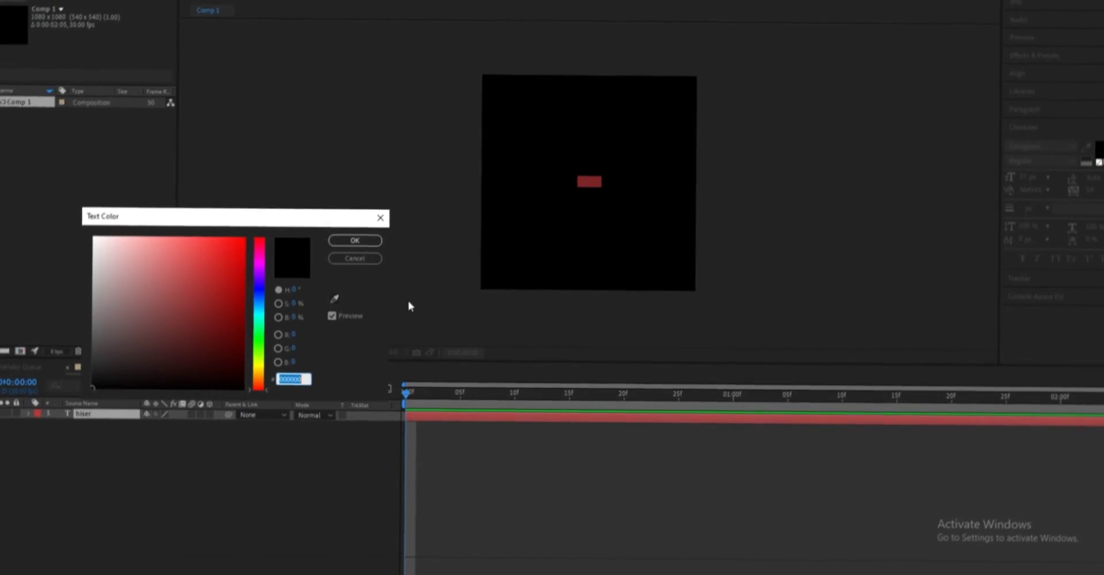
click(351, 244)
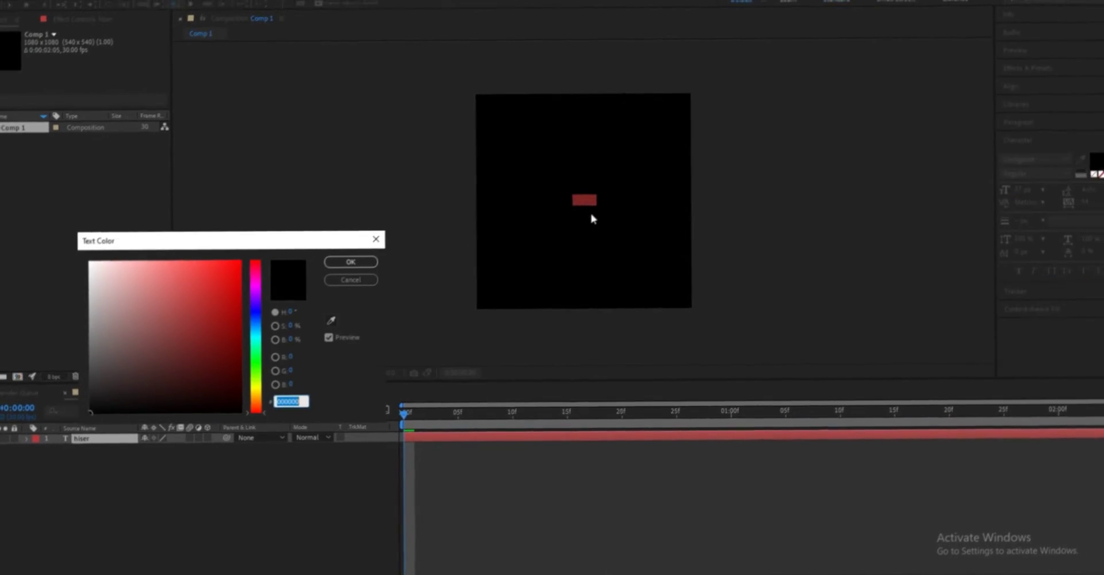
click(152, 272)
click(129, 257)
click(364, 244)
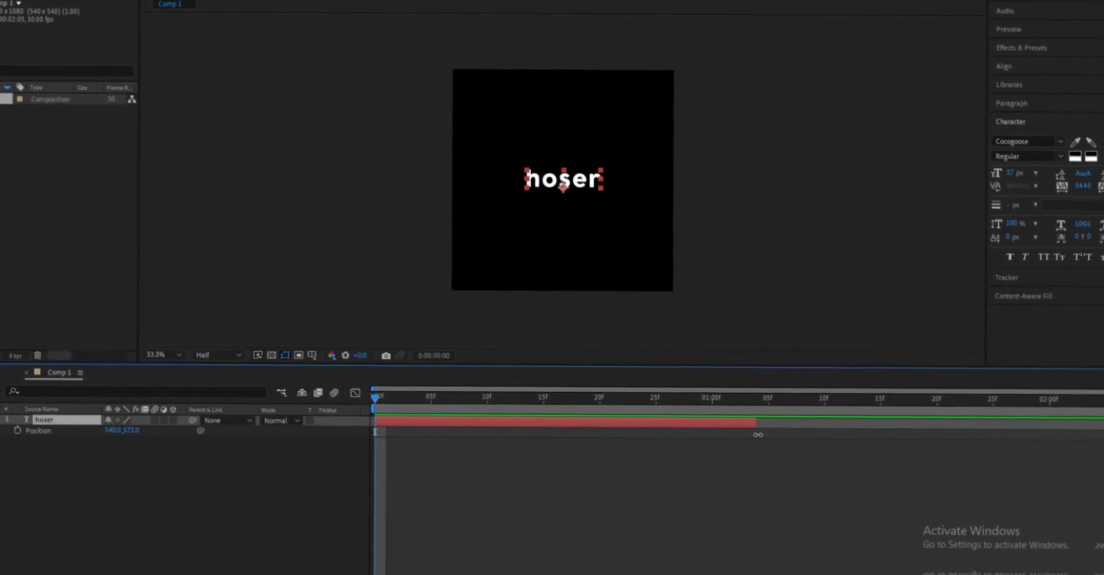
key(space)
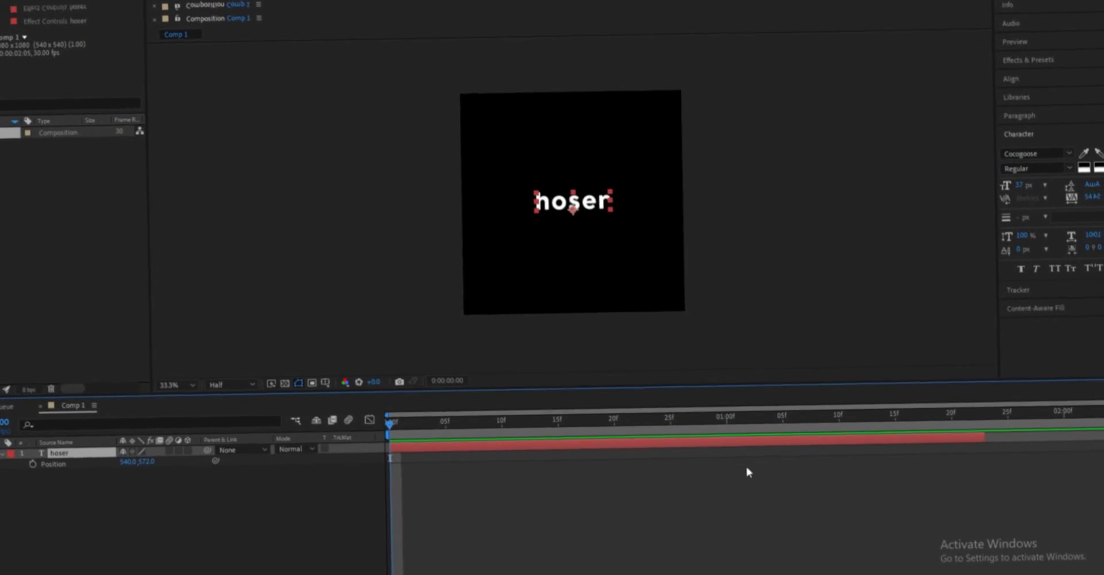
key(space)
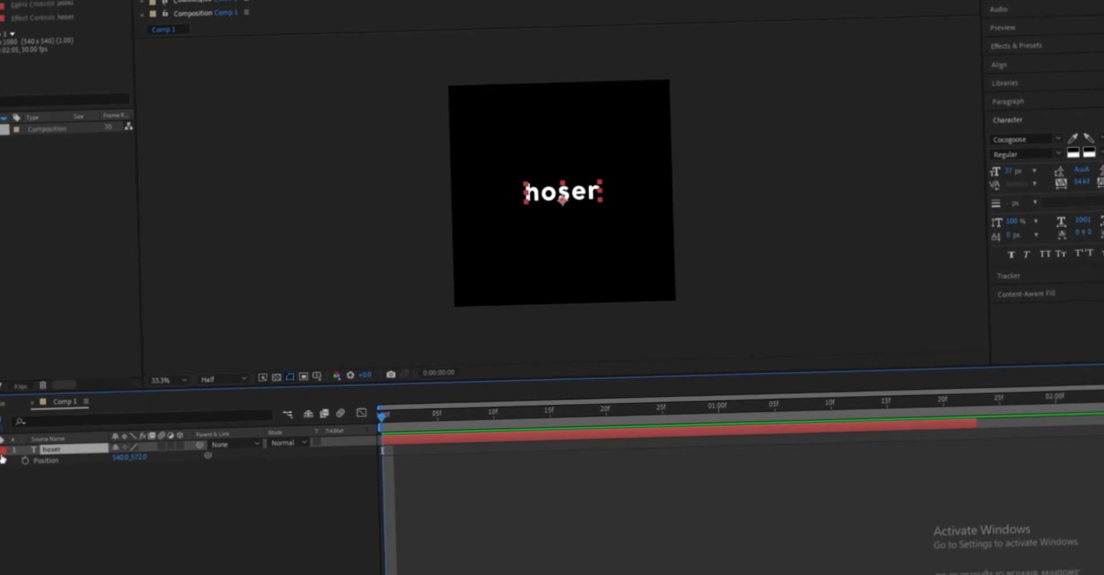
Step: In the hoser layer's Text > More Options, set Anchor Point Grouping to Word and Grouping Alignment to 0, -45%
click(2, 452)
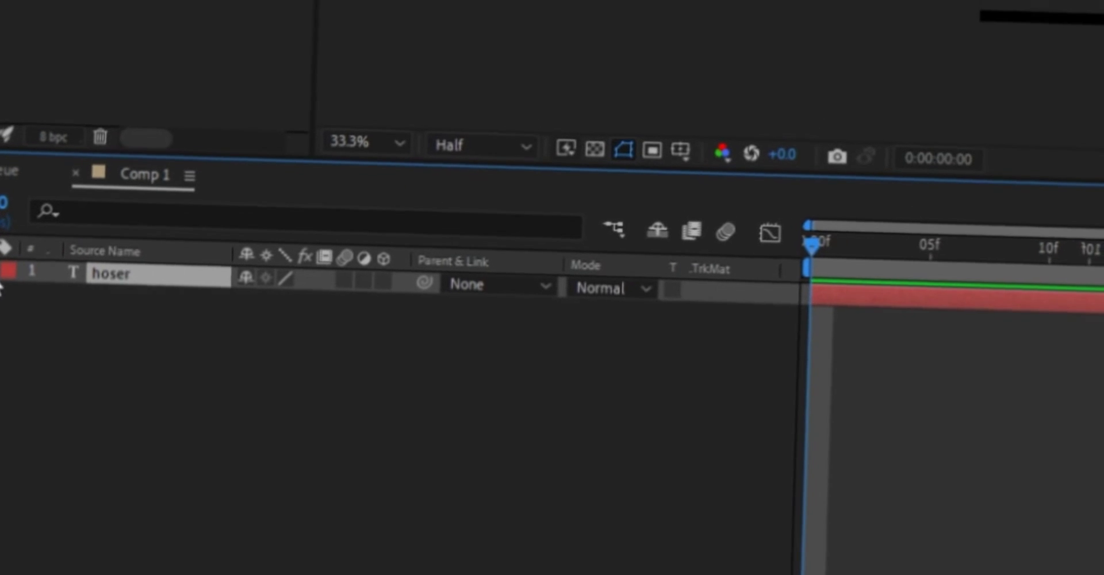
click(1, 281)
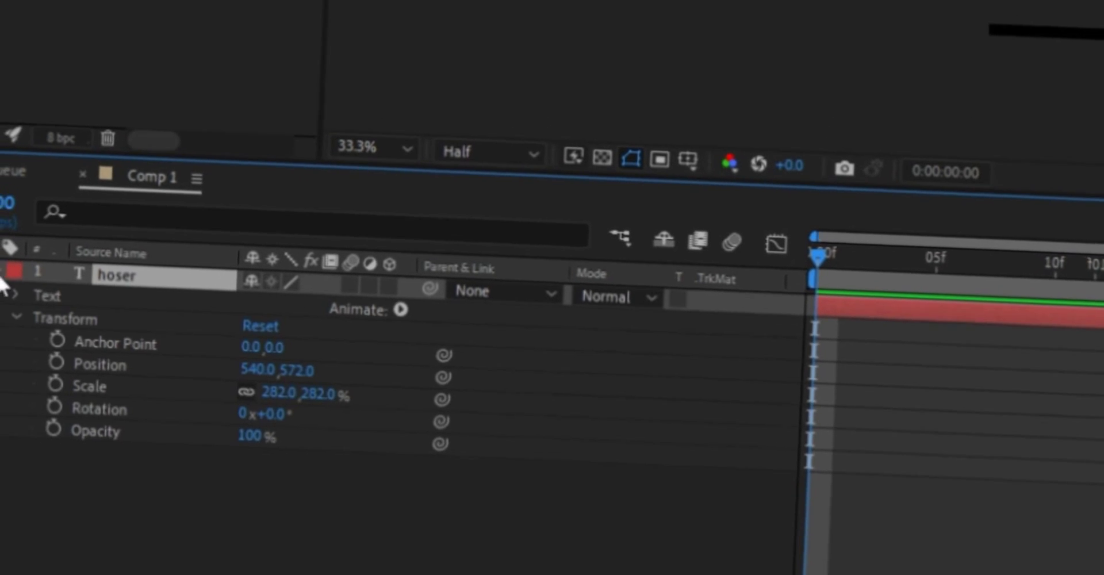
click(32, 316)
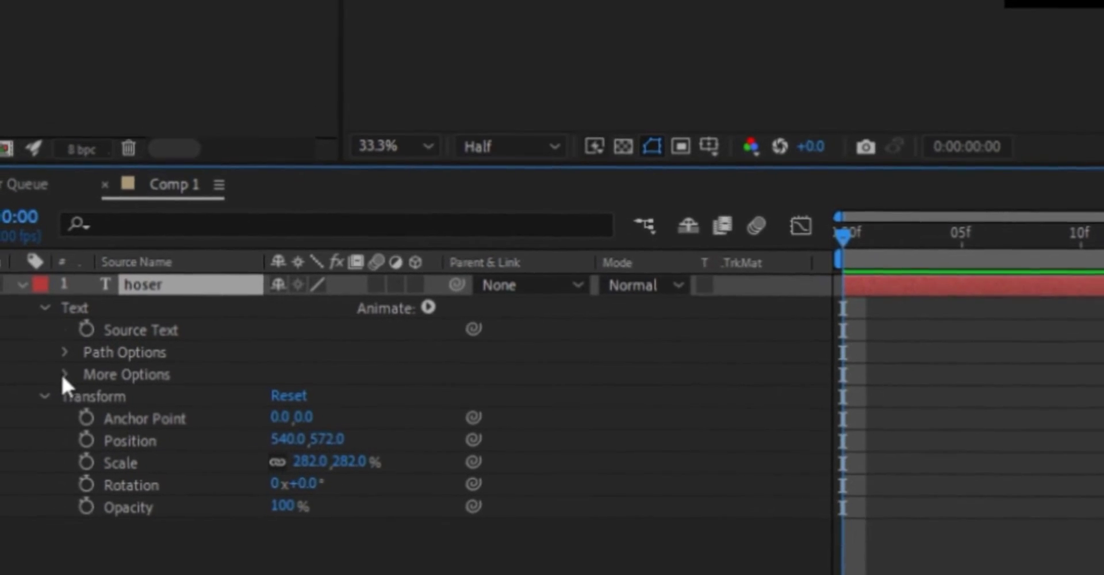
click(52, 375)
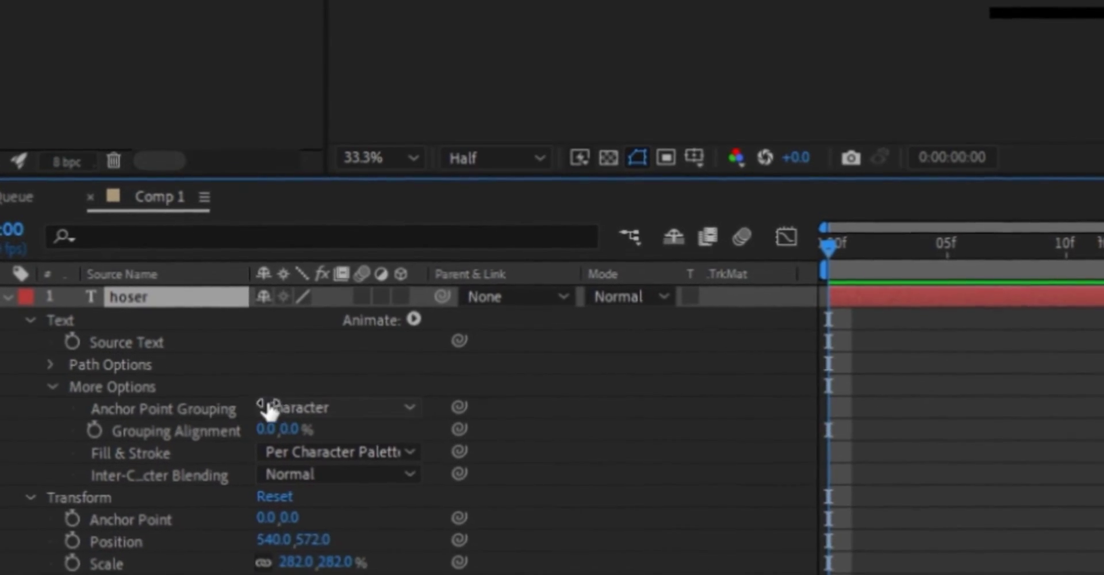
click(291, 391)
click(319, 460)
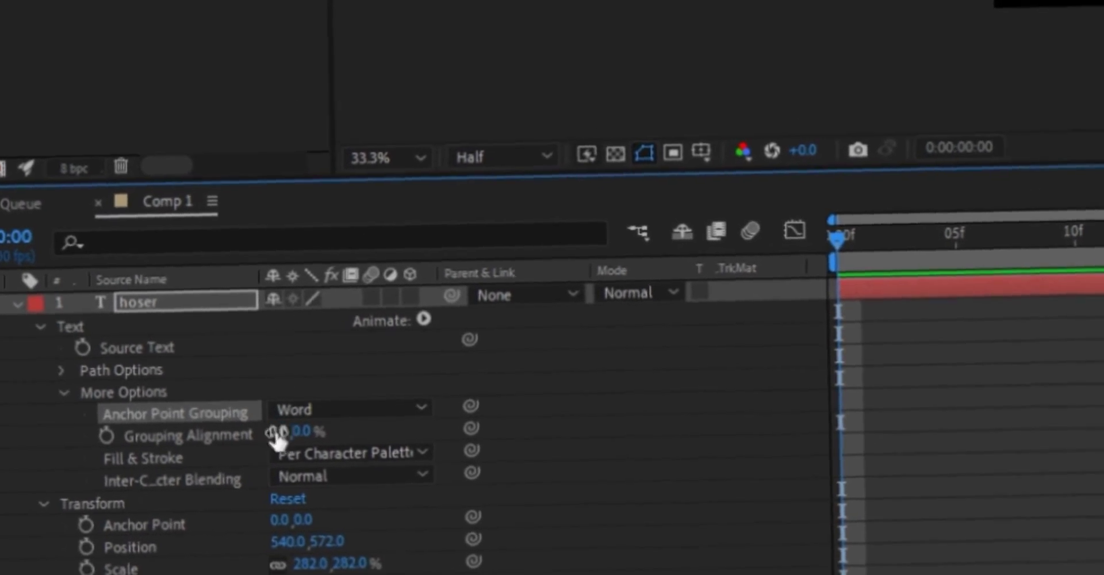
click(293, 417)
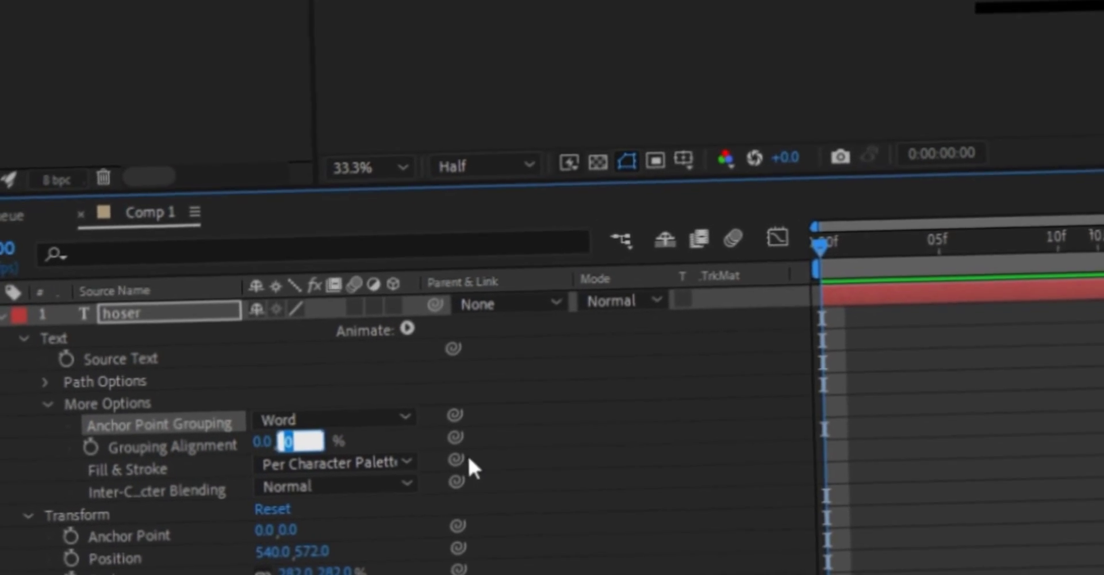
text(-45)
key(Return)
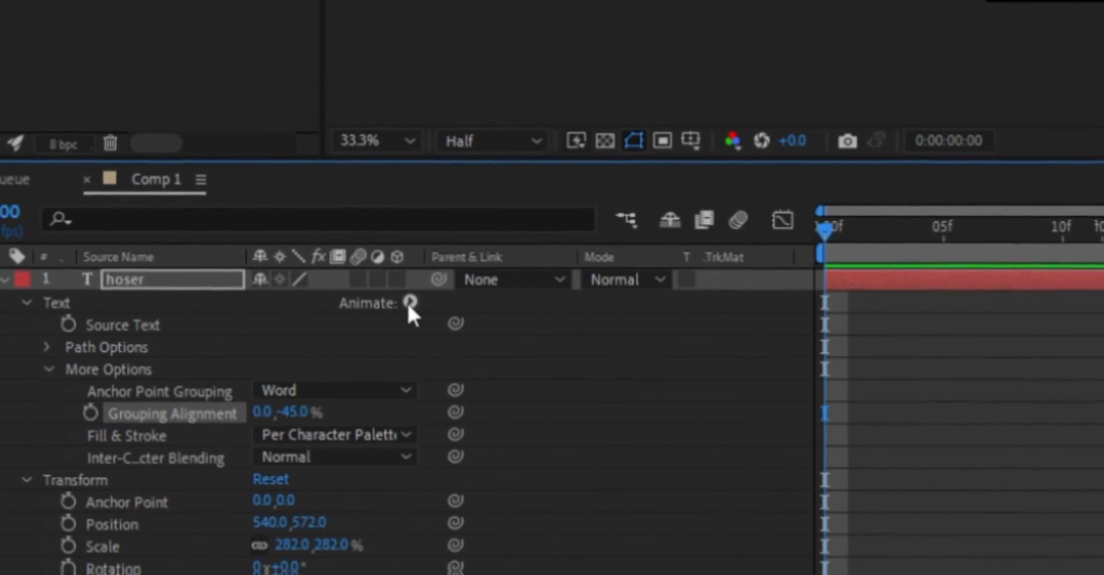
Step: Add a Scale animator (Animator 1) to the text and delete its Range Selector 1
click(416, 306)
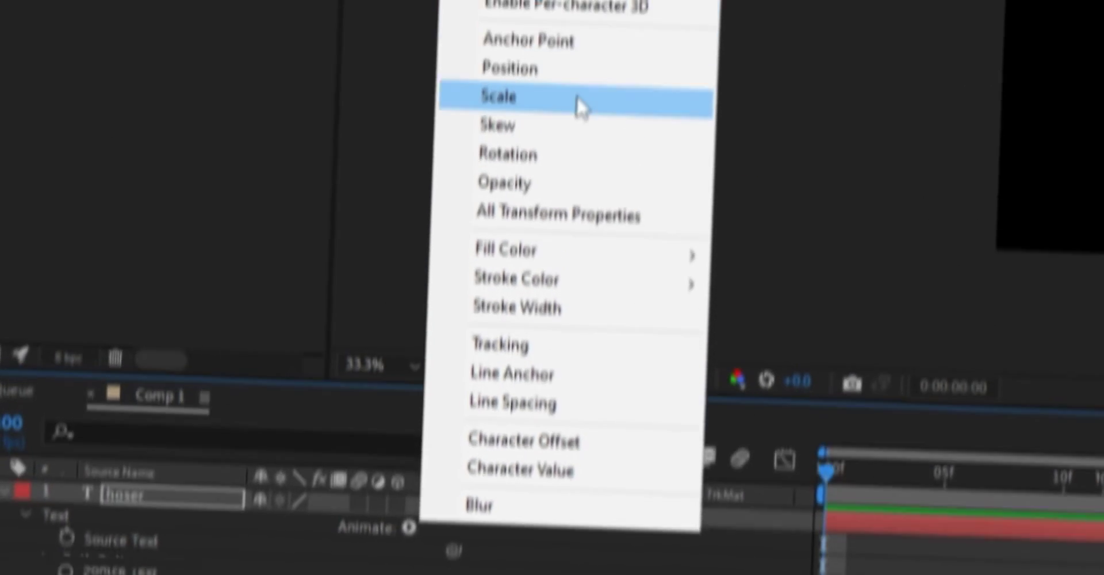
click(578, 95)
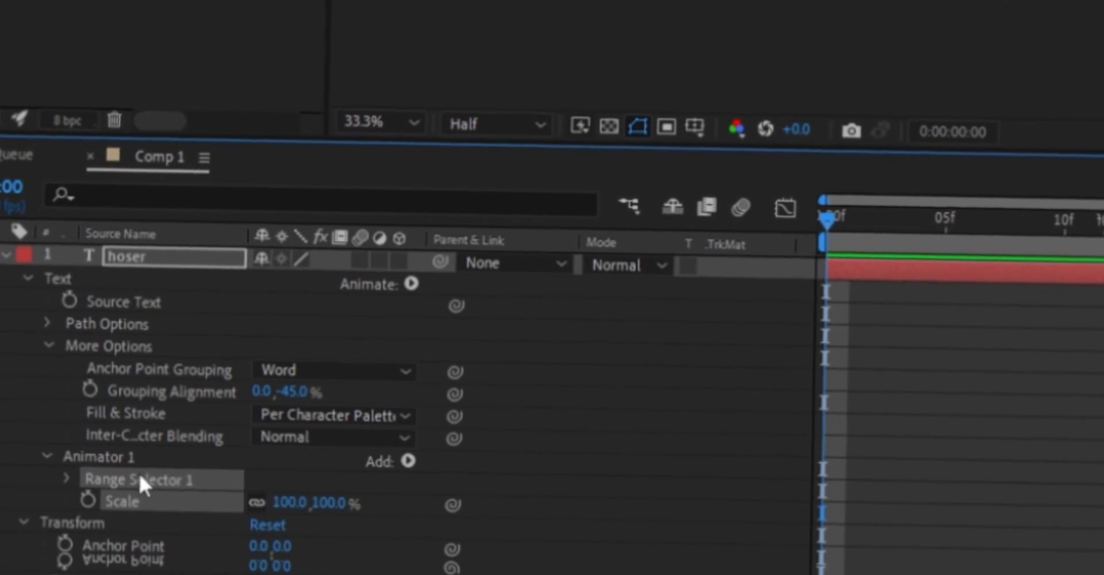
click(257, 493)
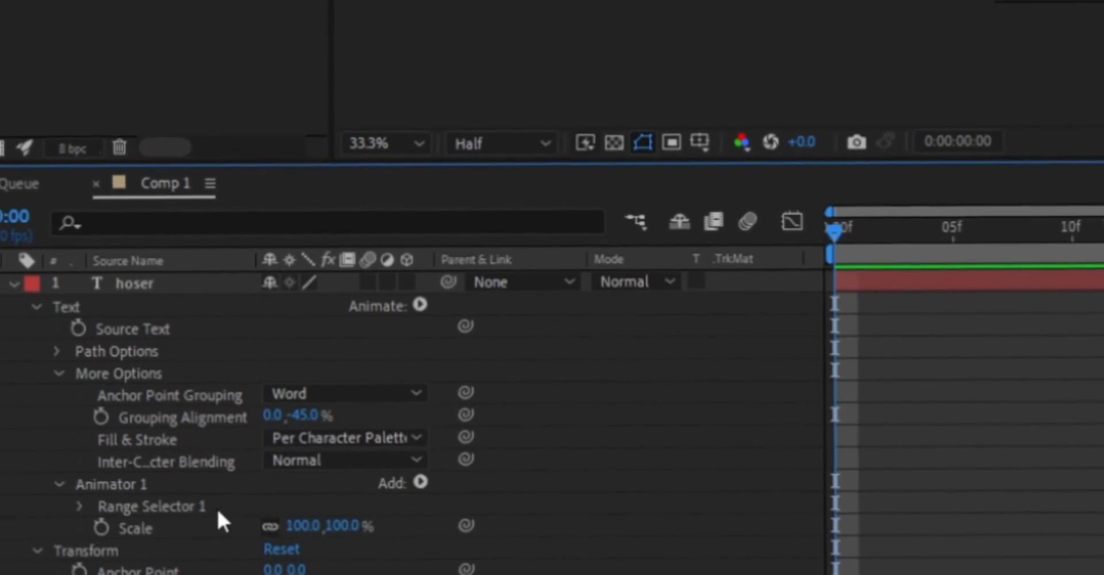
click(179, 496)
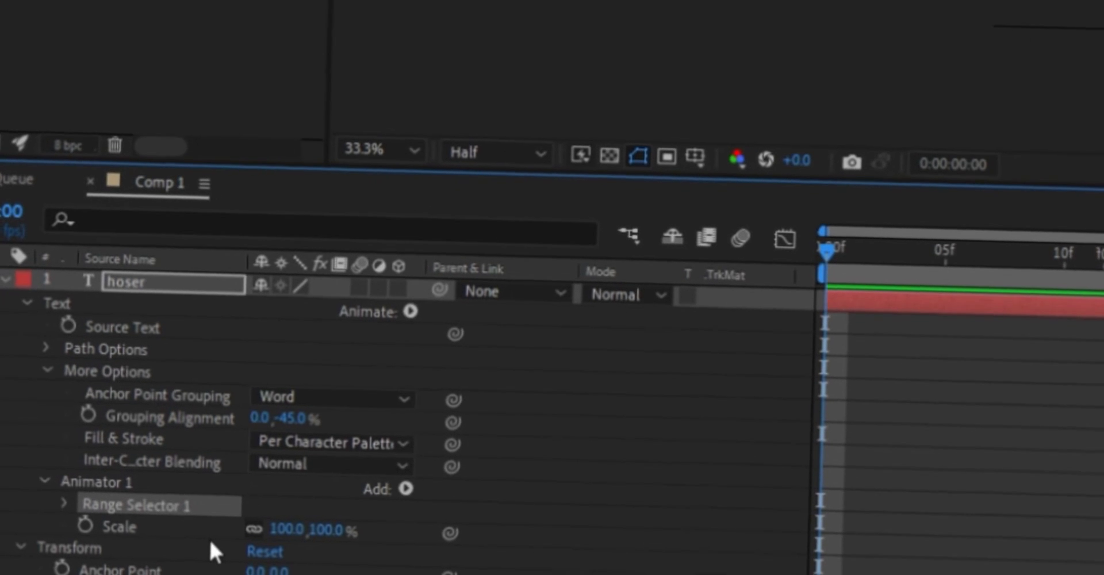
key(Delete)
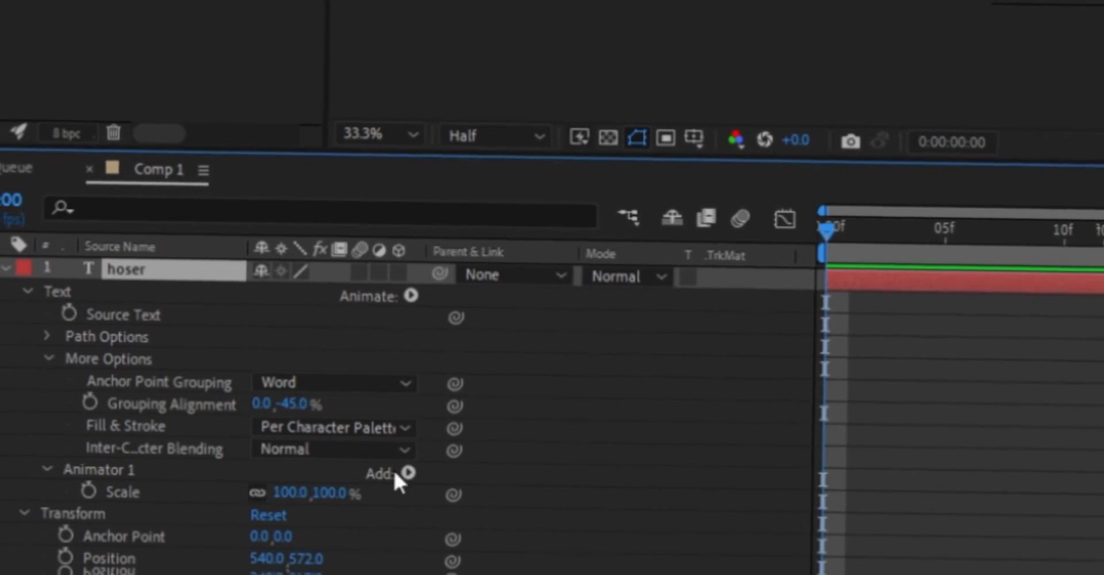
Step: Add a Rotation property to Animator 1
click(430, 483)
mouse_move(436, 496)
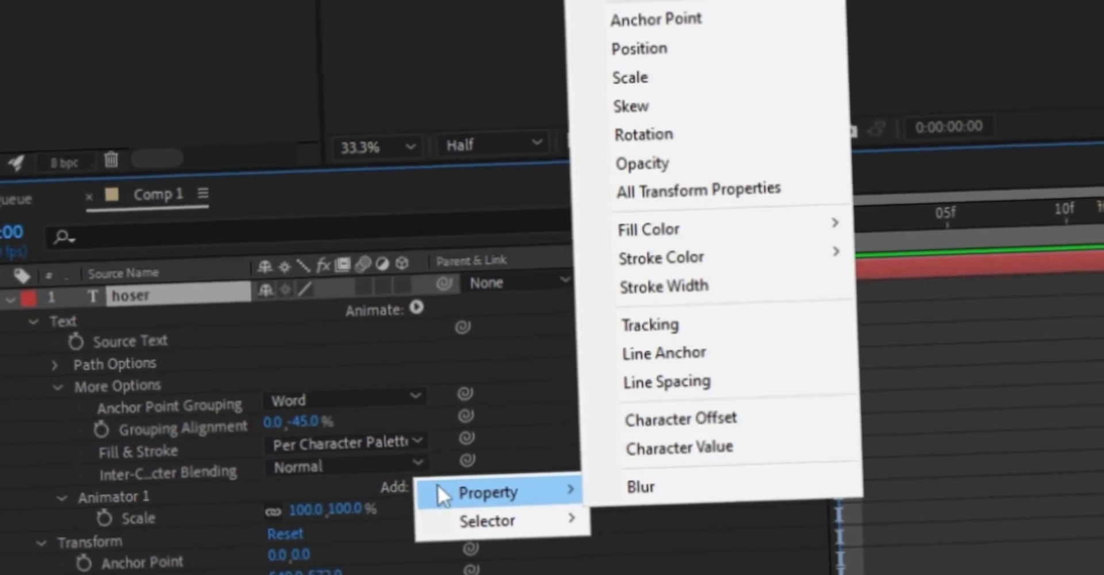
click(644, 136)
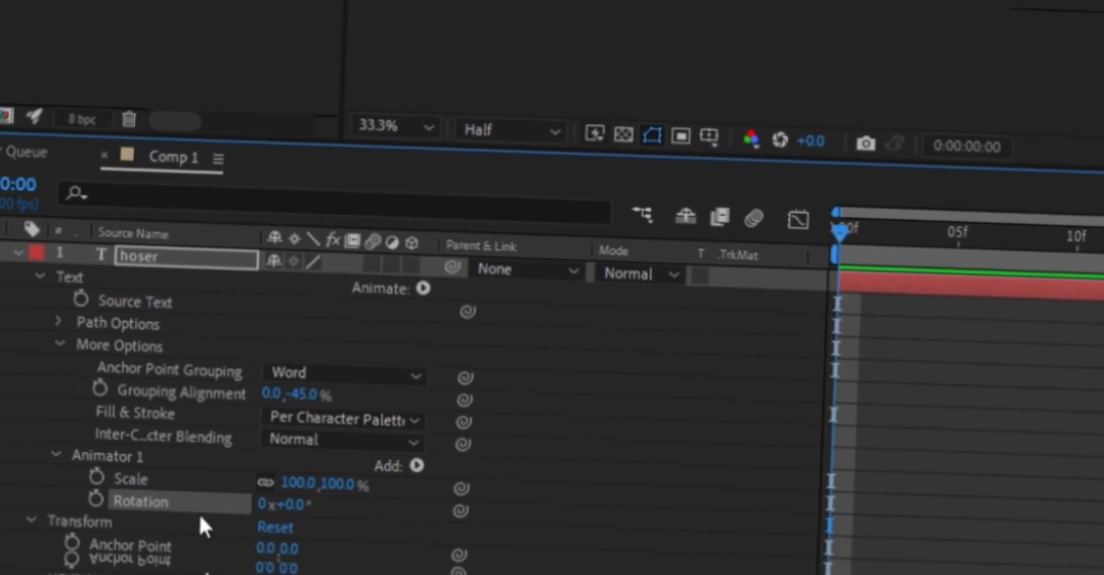
Step: Add Tracking properties to Animator 1
scroll(207, 535, down, 2)
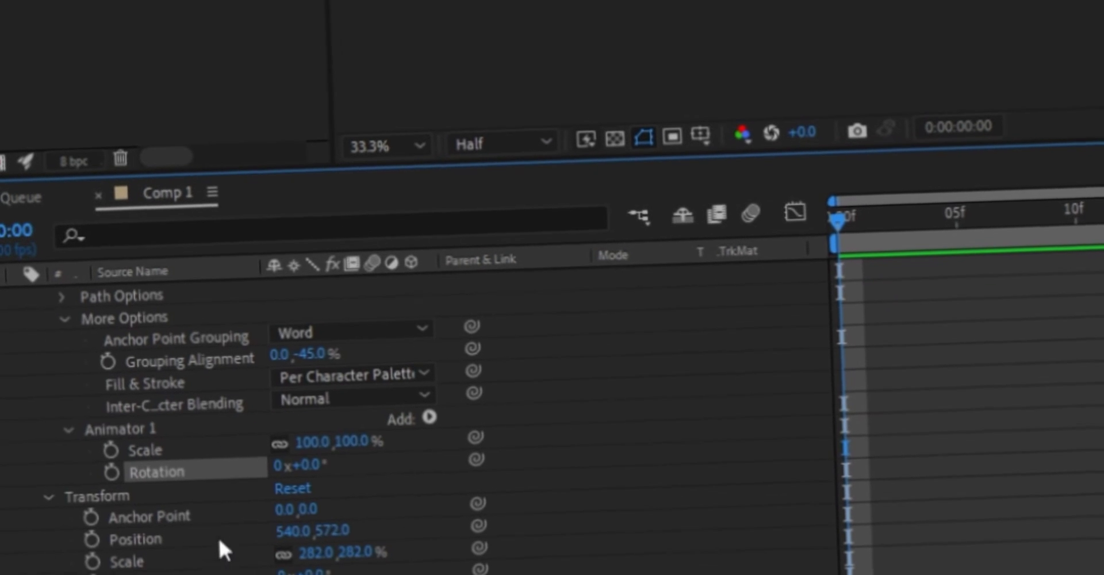
click(422, 419)
mouse_move(440, 431)
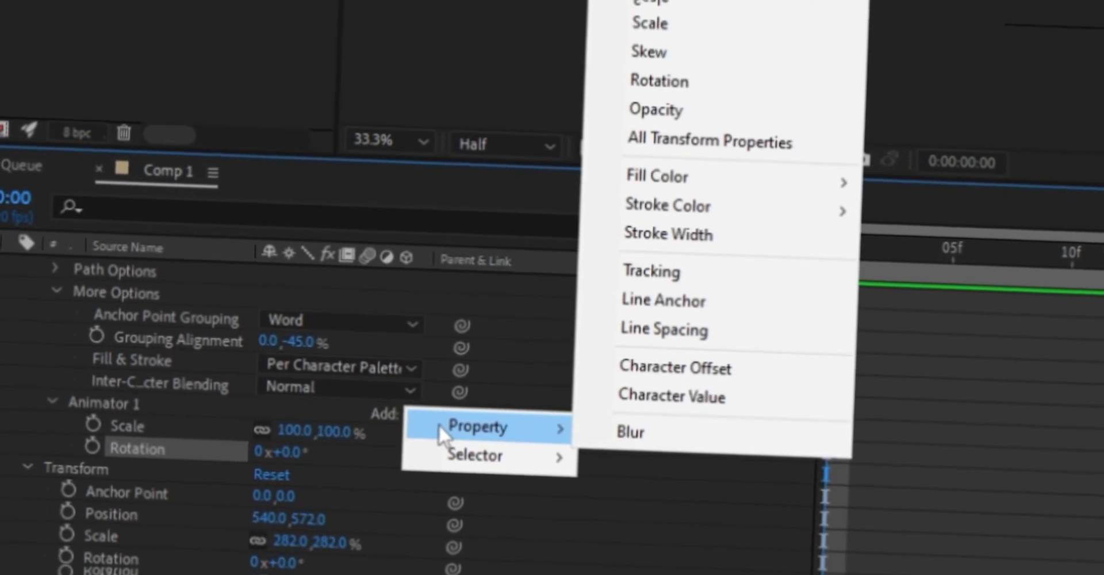
click(676, 277)
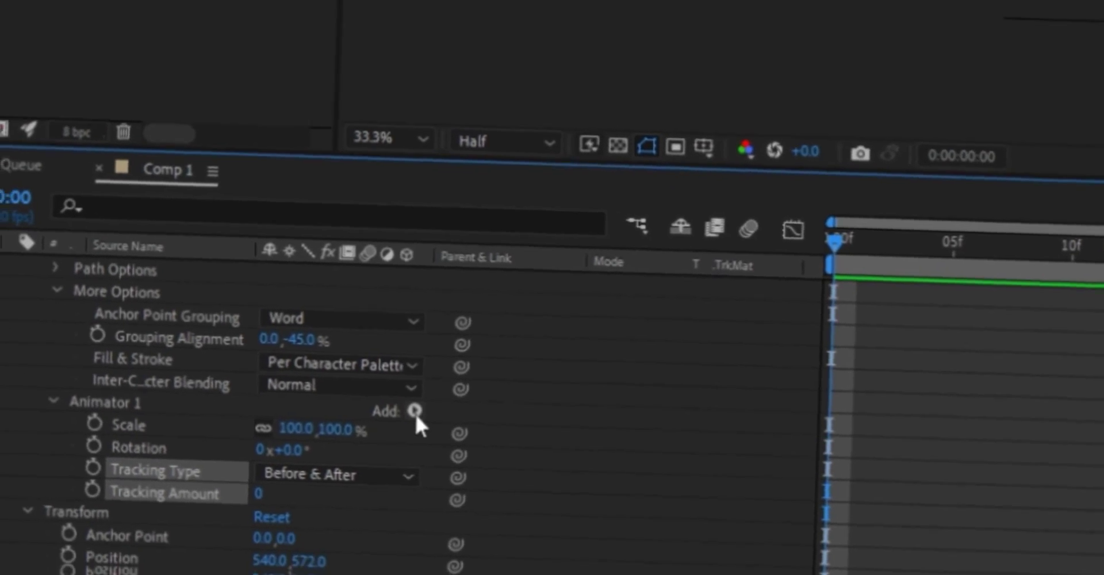
click(463, 377)
Step: Add an Expression selector to Animator 1 and set the animator Scale to 0%
mouse_move(495, 449)
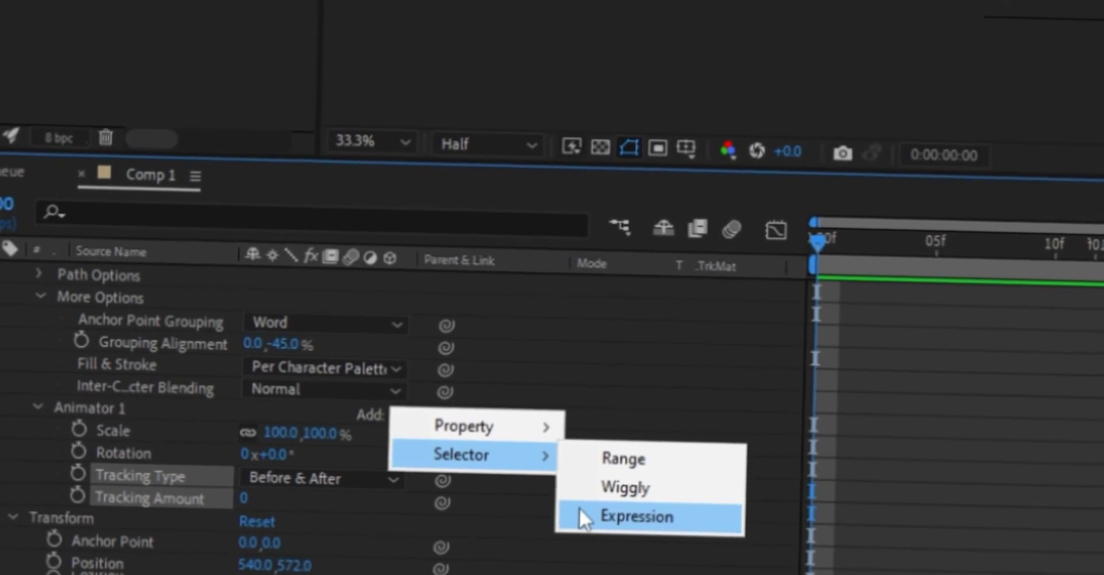
click(598, 508)
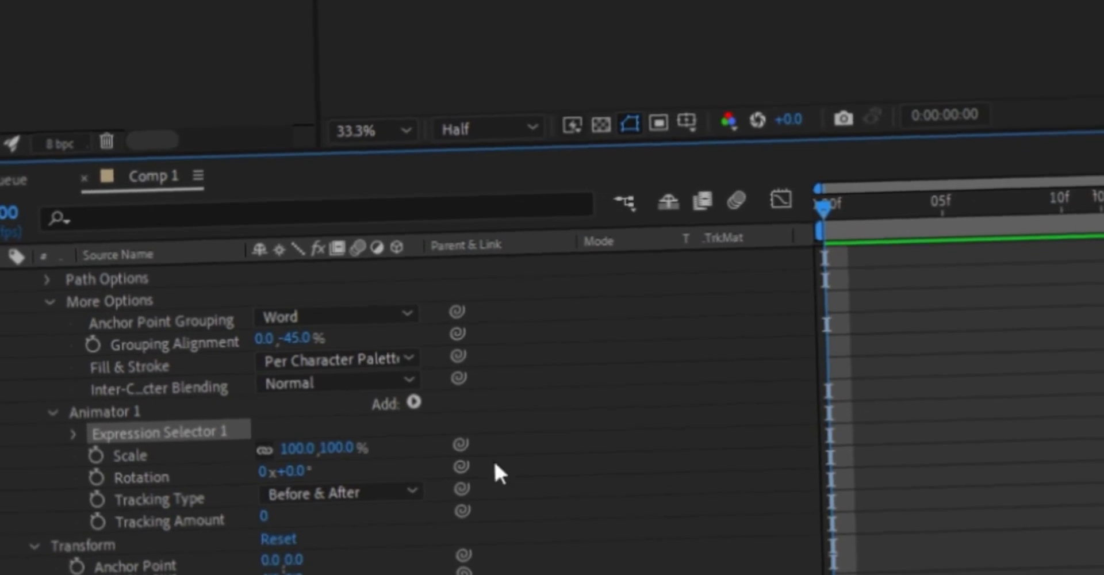
scroll(311, 417, down, 2)
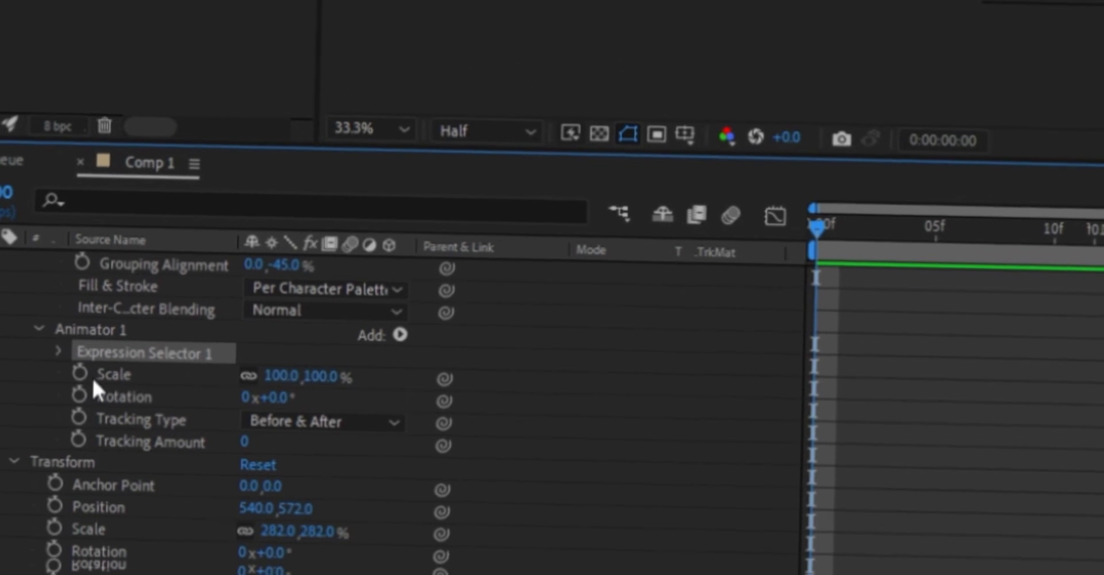
click(160, 384)
click(282, 407)
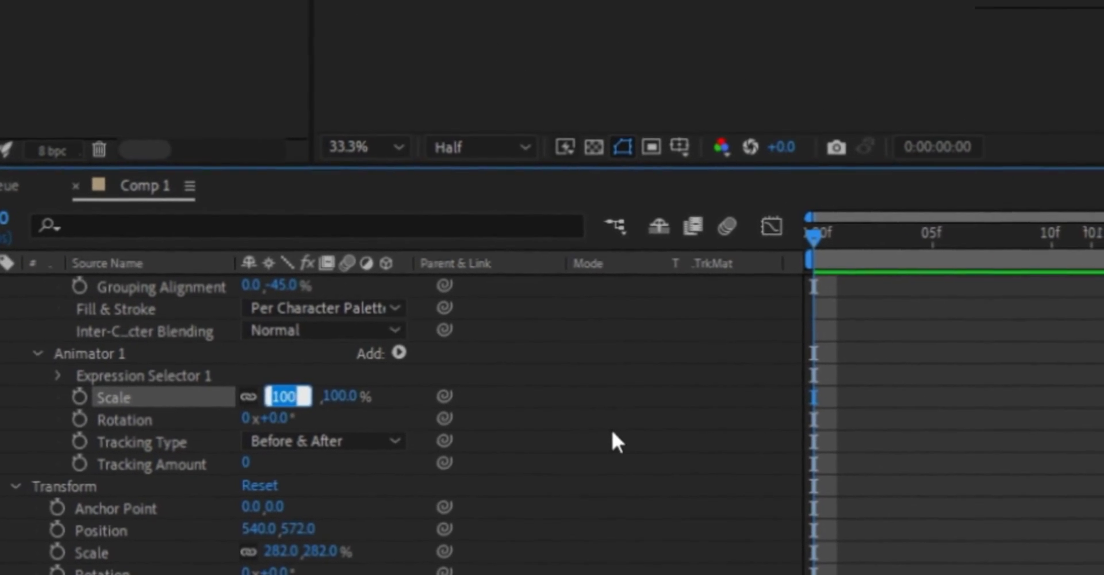
text(0)
key(Return)
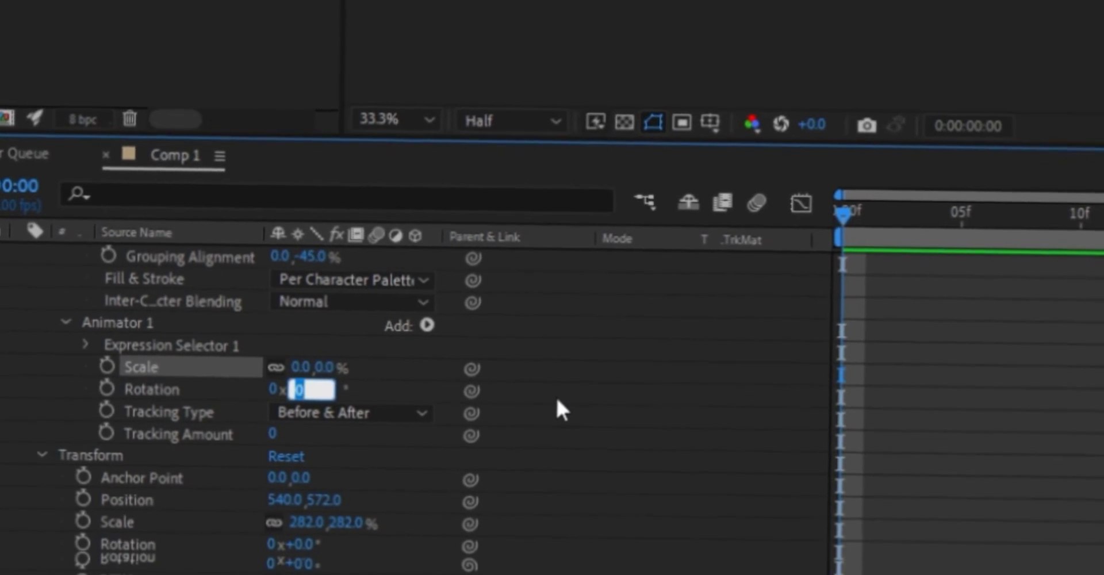
Step: Set the animator Rotation to 48° and Tracking Type to After with amount -21
text(48)
key(Return)
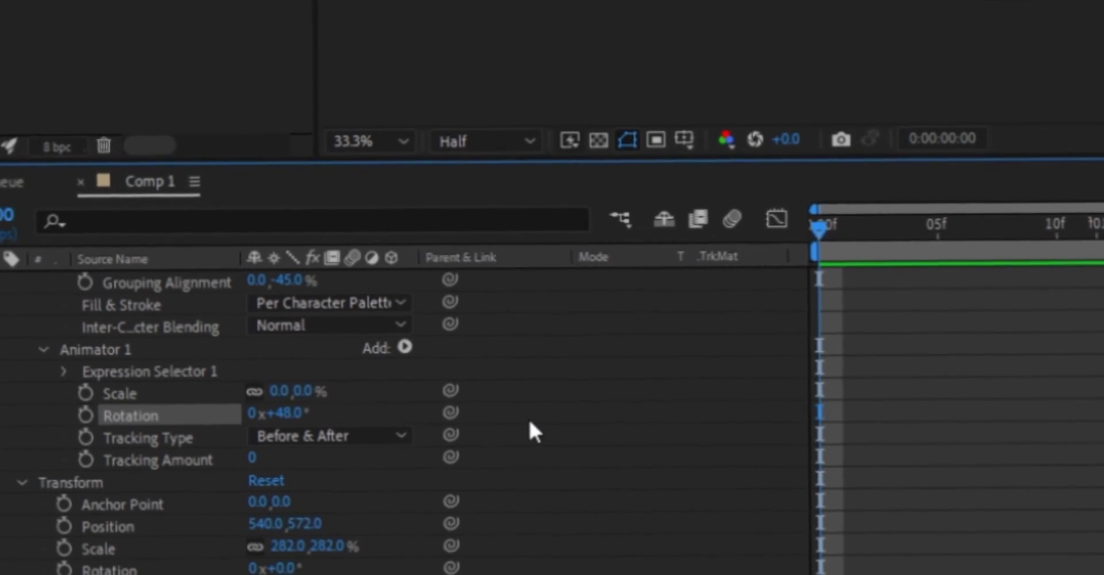
click(167, 452)
click(282, 449)
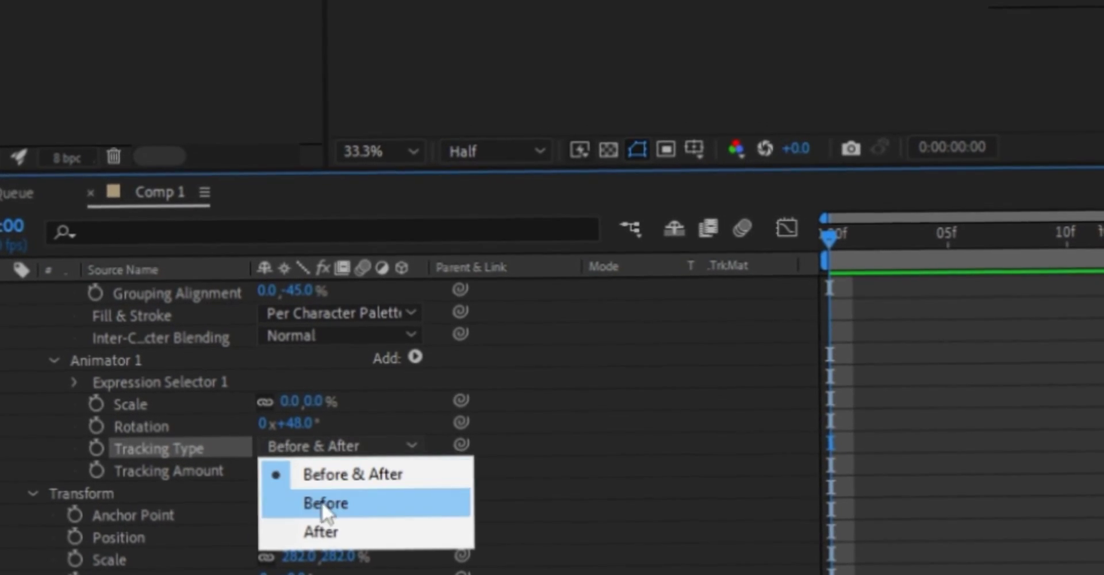
click(325, 530)
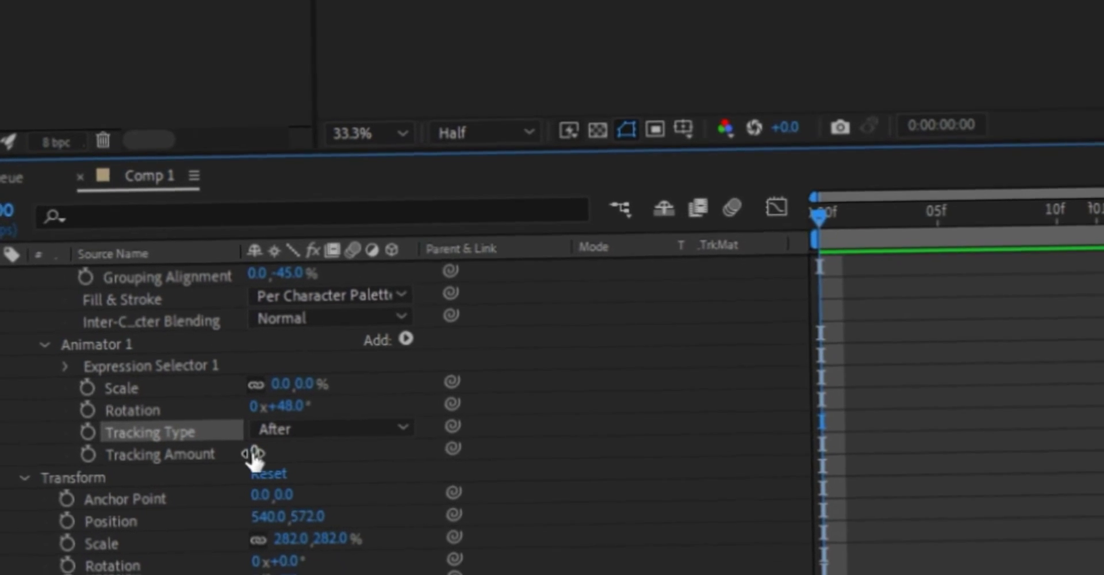
click(266, 464)
text(-21)
key(Return)
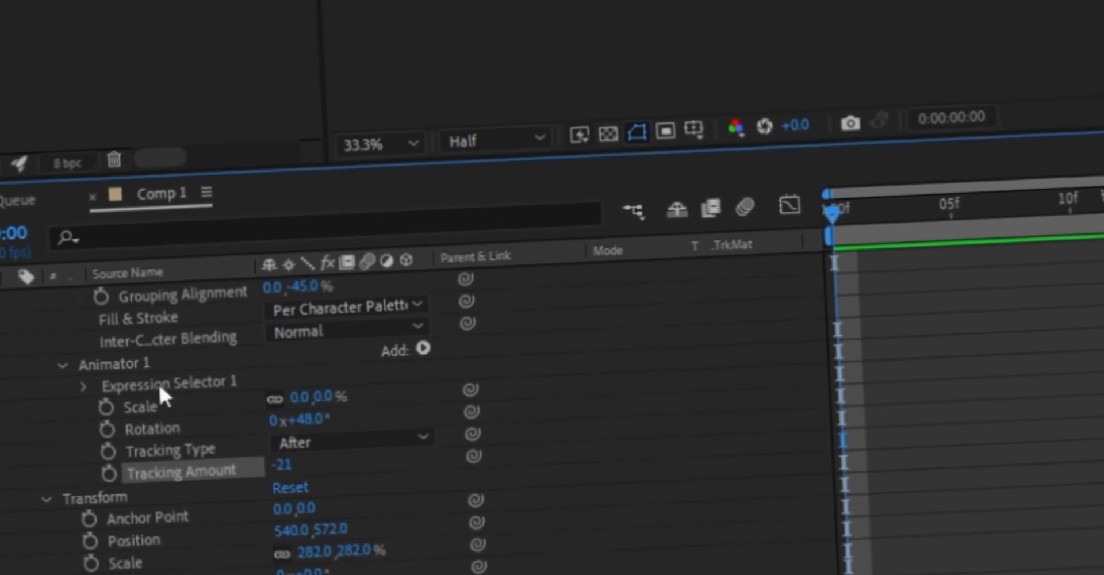
Step: Paste the bounce expression (freq 1, decay 6, duration 0.25) into Expression Selector 1's Amount
click(80, 374)
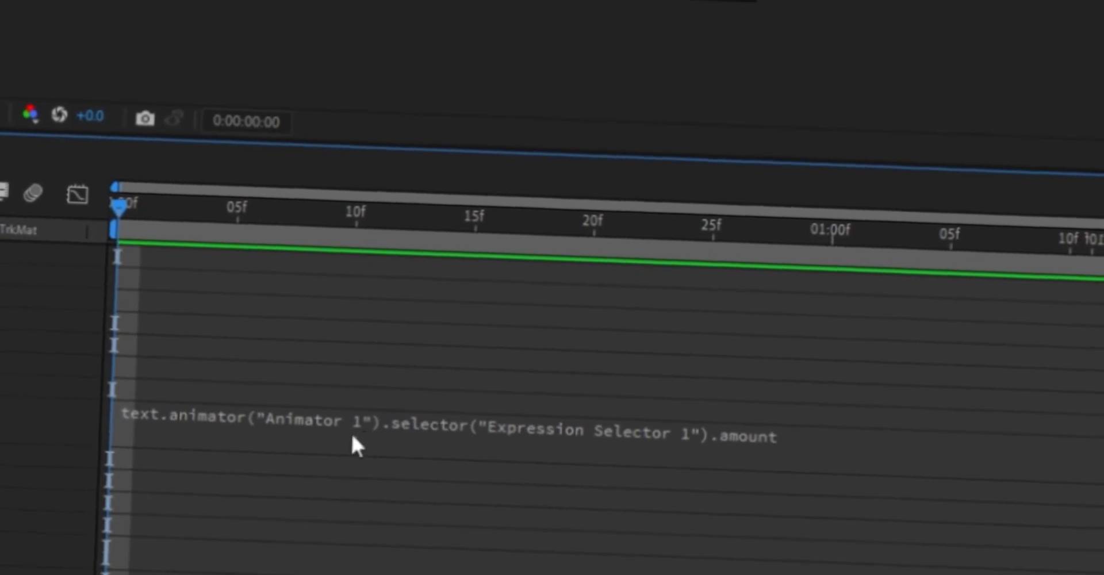
click(202, 432)
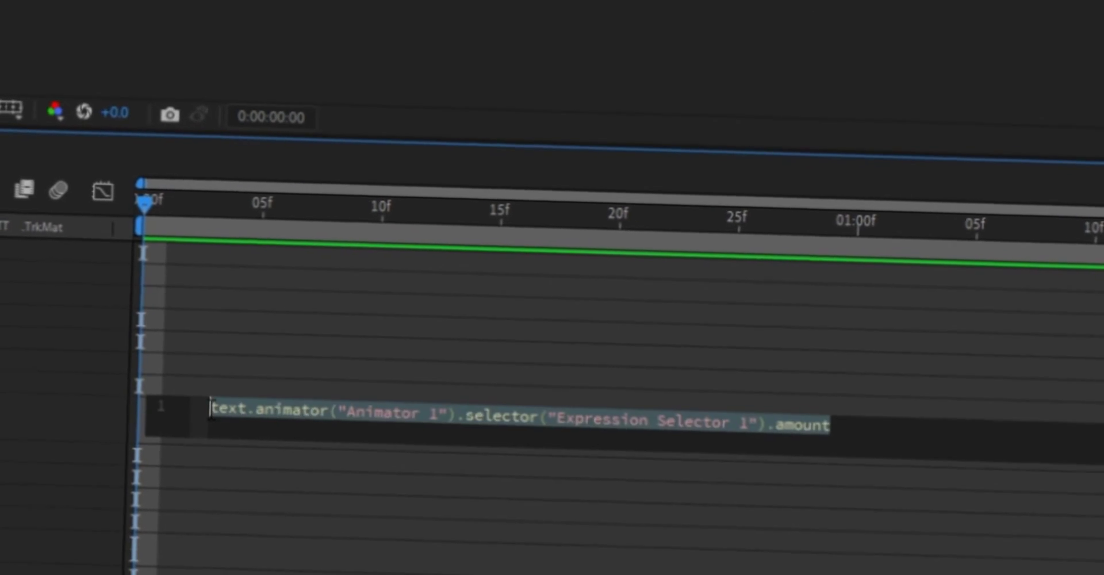
key(ctrl+v)
click(325, 394)
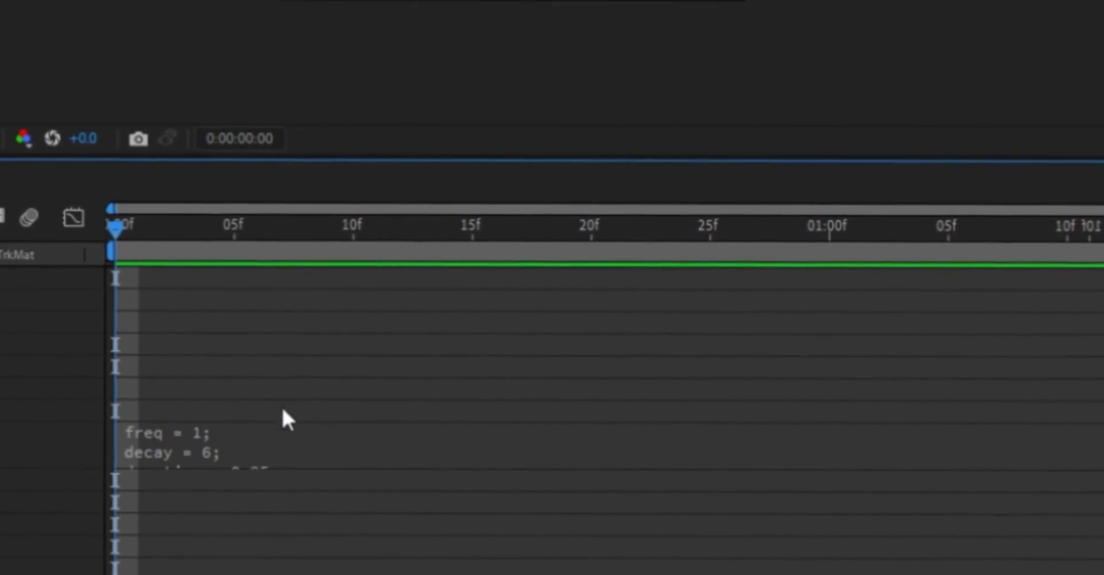
scroll(189, 439, down, 3)
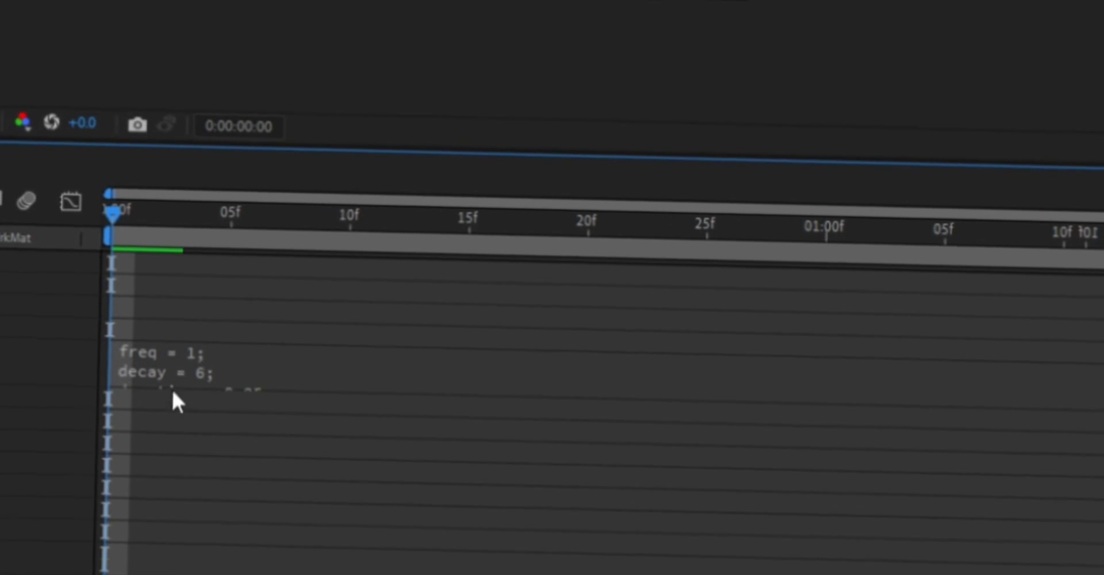
click(173, 384)
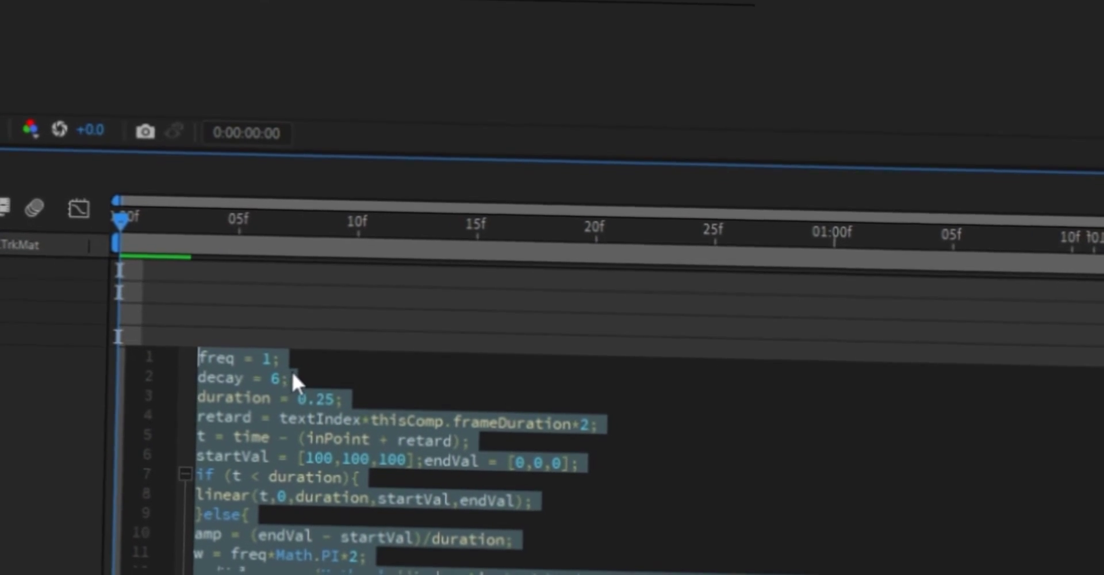
click(382, 303)
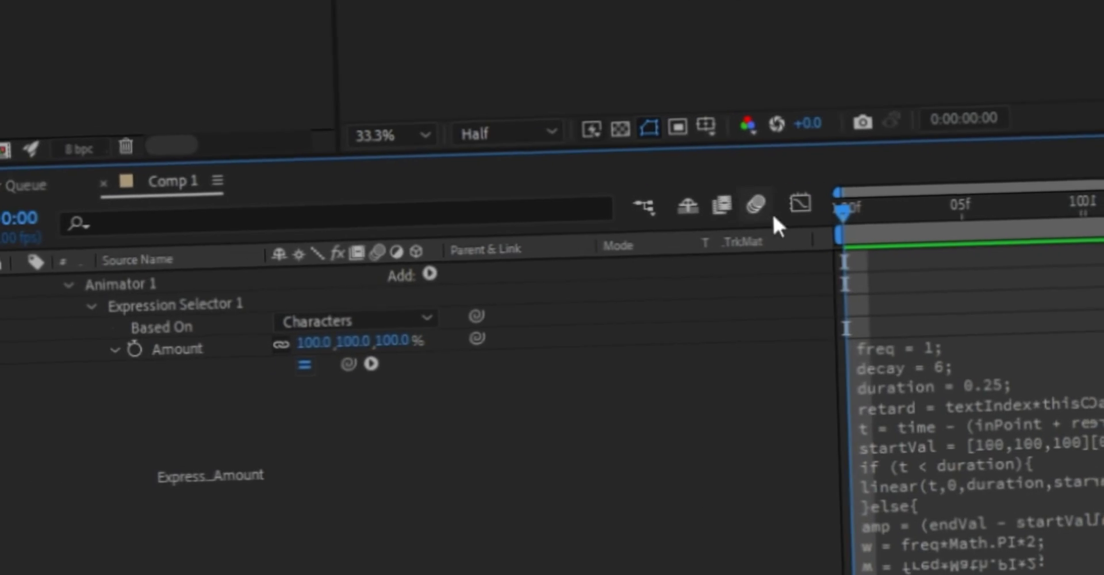
Step: Collapse the hoser layer and enable motion blur for the composition and the hoser layer
scroll(34, 305, up, 5)
click(34, 270)
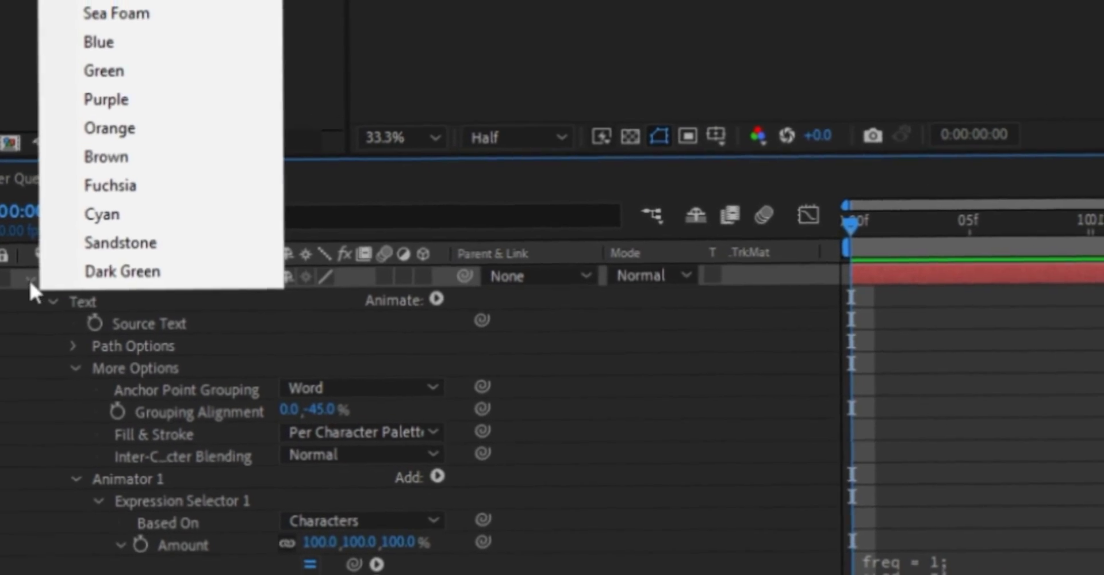
click(13, 281)
click(333, 353)
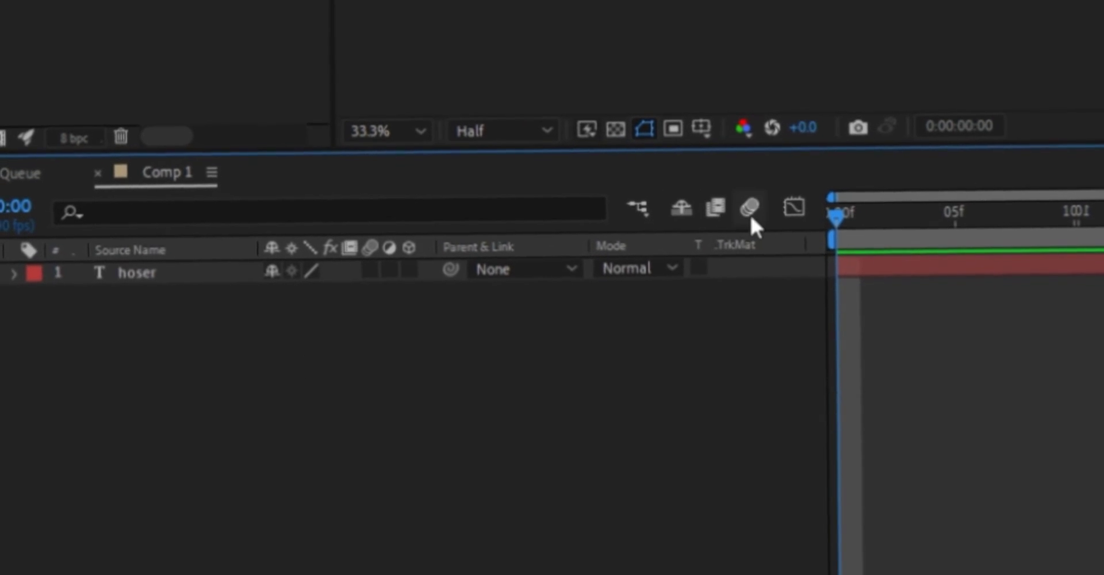
click(749, 224)
click(372, 267)
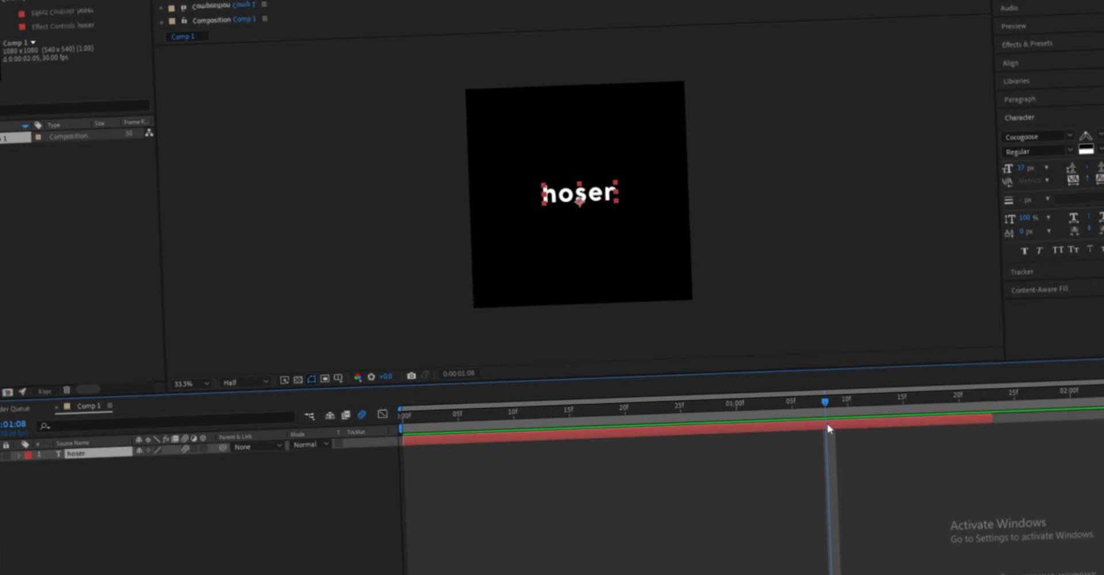
Step: Split the hoser layer, name the new layer 'ur mom', and preview the animation
key(ctrl+shift+d)
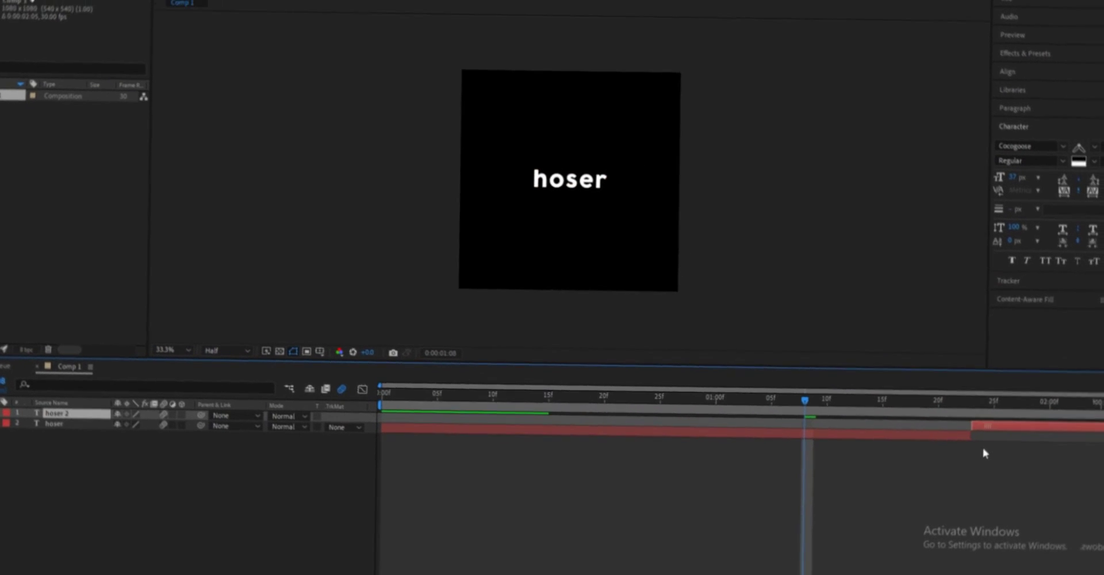
text(ur m)
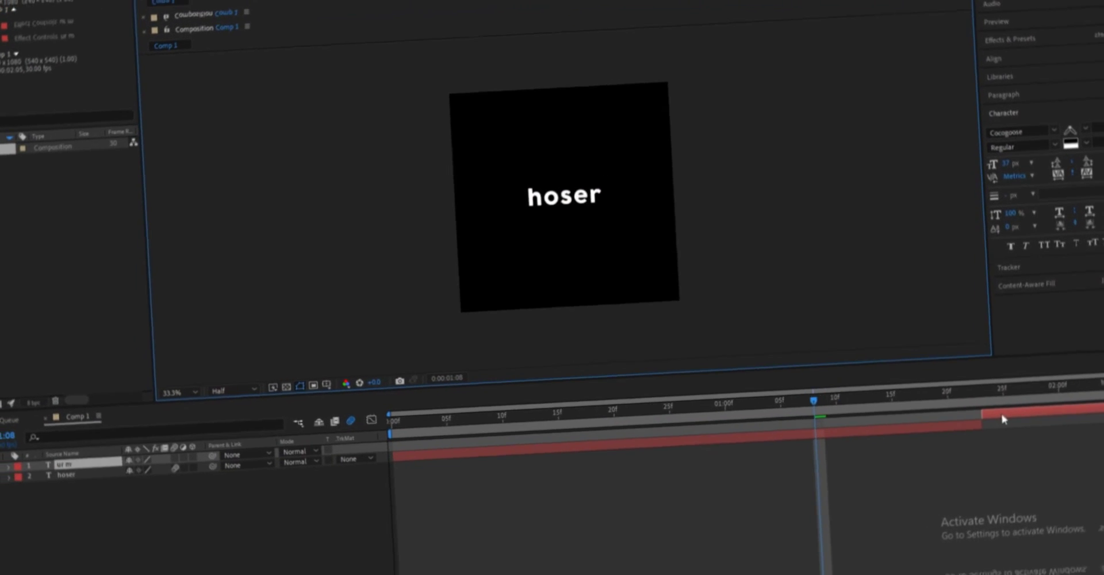
text(om)
key(Return)
key(space)
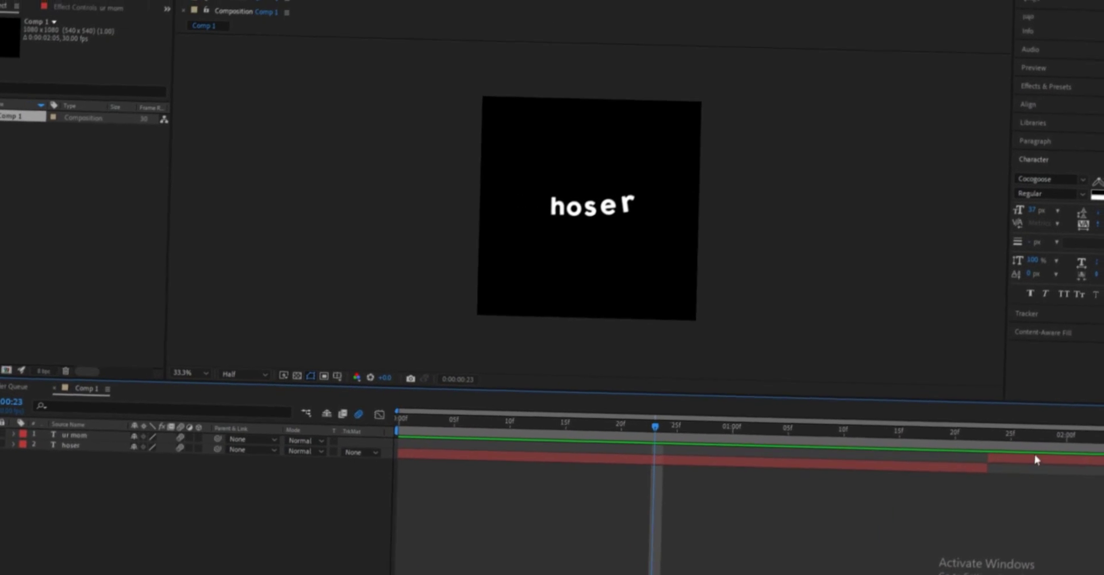
Step: Delete the ur mom layer and move the time indicator to frame 21
click(1010, 456)
key(Delete)
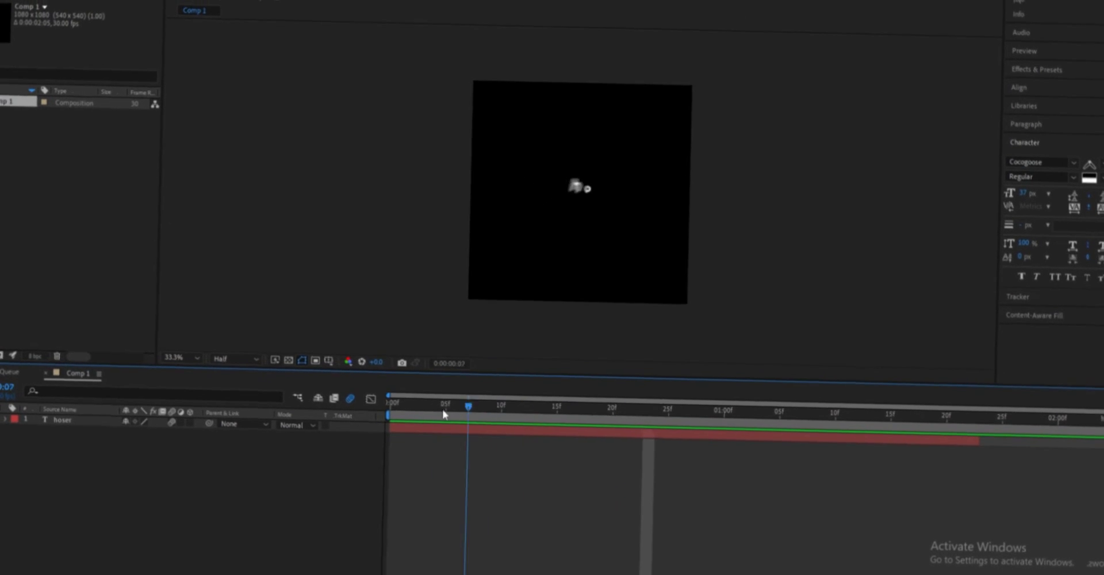
drag(427, 417, 857, 449)
Step: Add an Opacity keyframe on the hoser layer at 1:11, then move the time toward 1:23
click(75, 438)
key(t)
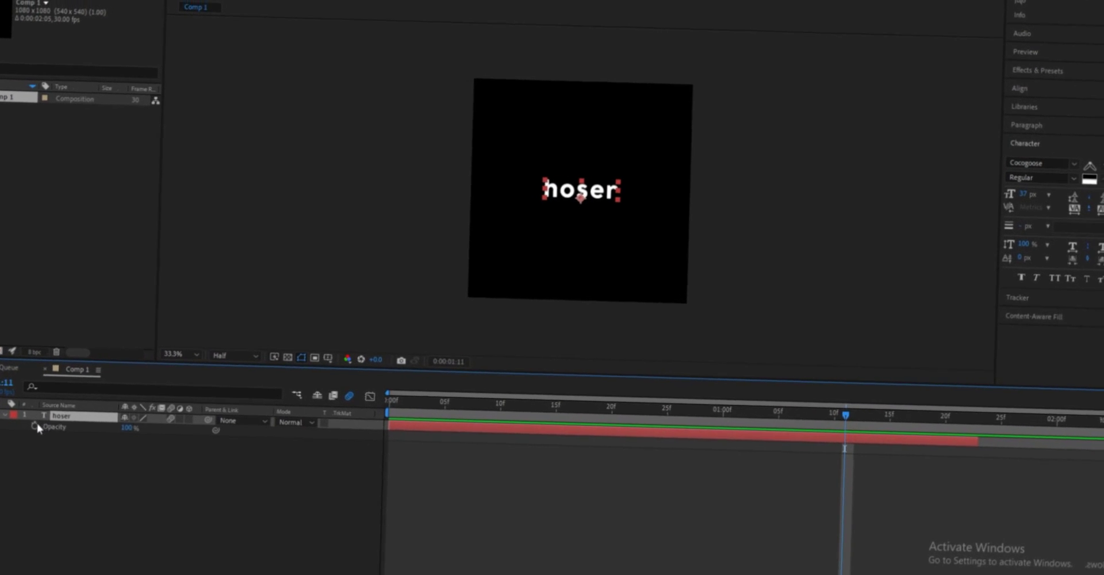
click(34, 429)
drag(845, 437, 998, 431)
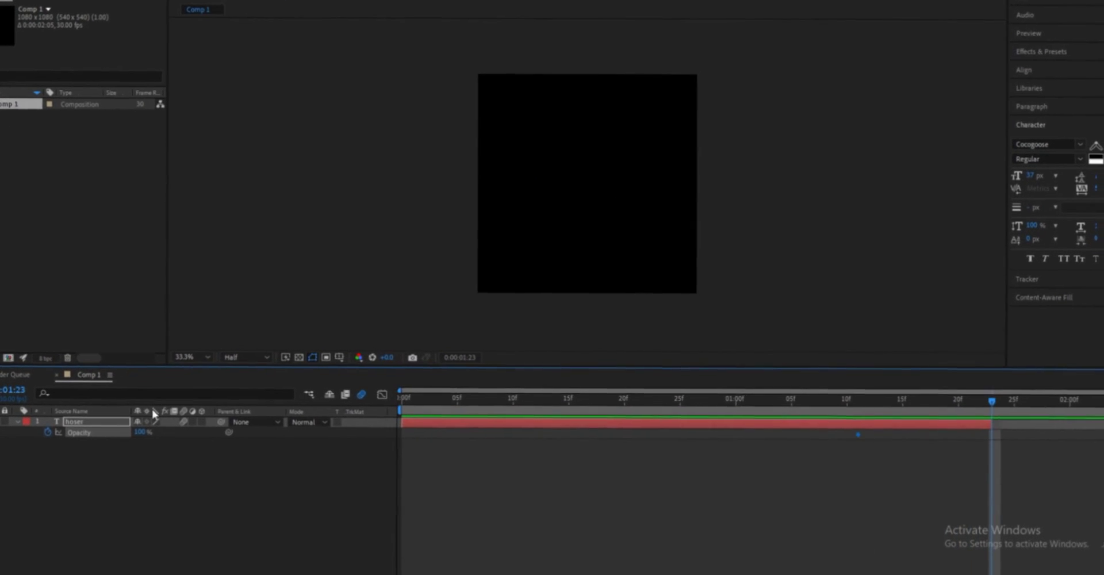
click(651, 403)
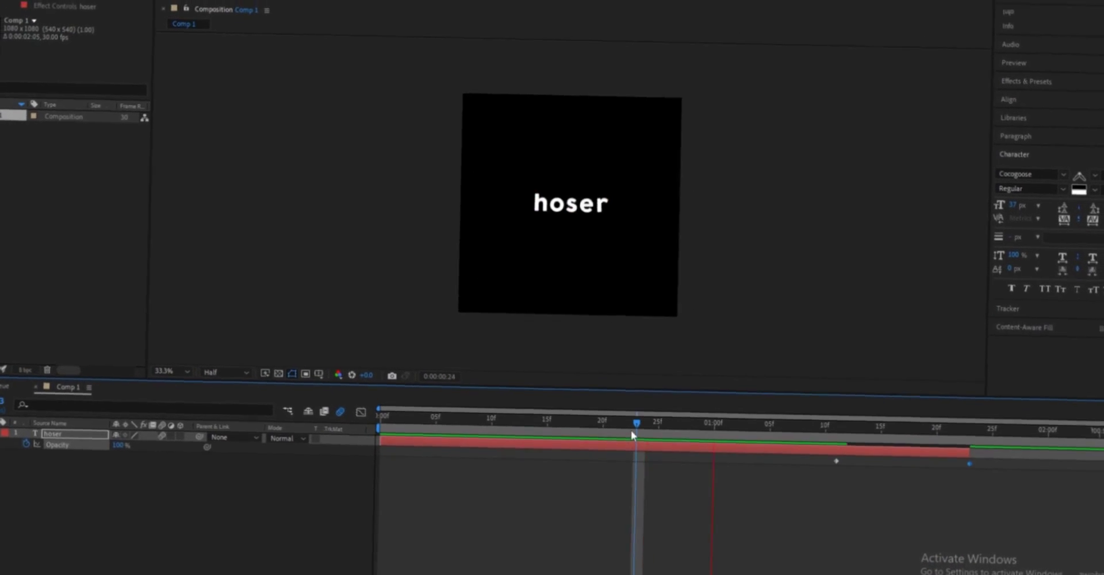